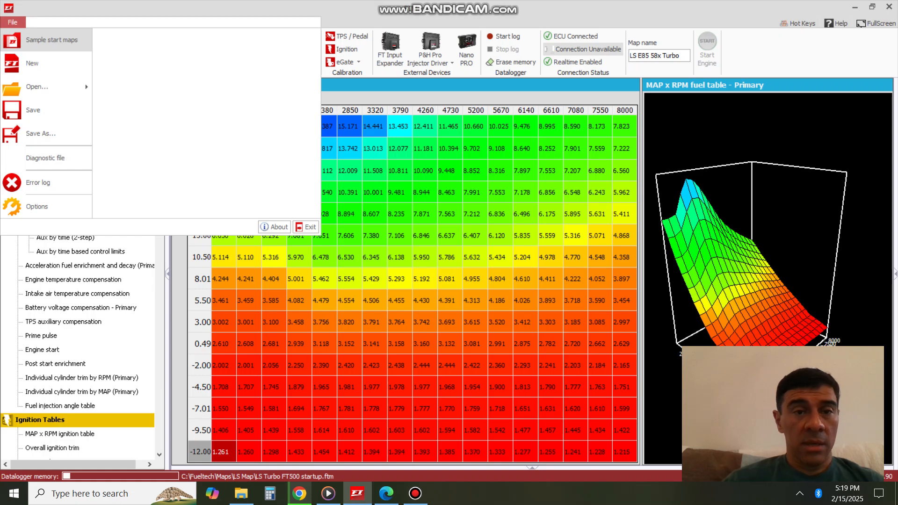
Browse the sample start maps through Drag Race V8, Pro600 Boost, LSX and 58x, and close the browser without opening a map.
key(Escape)
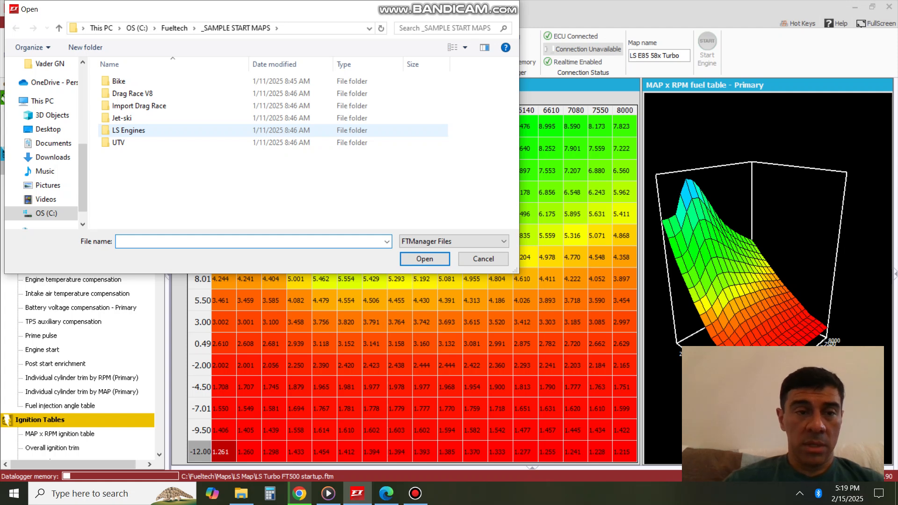
double_click(133, 93)
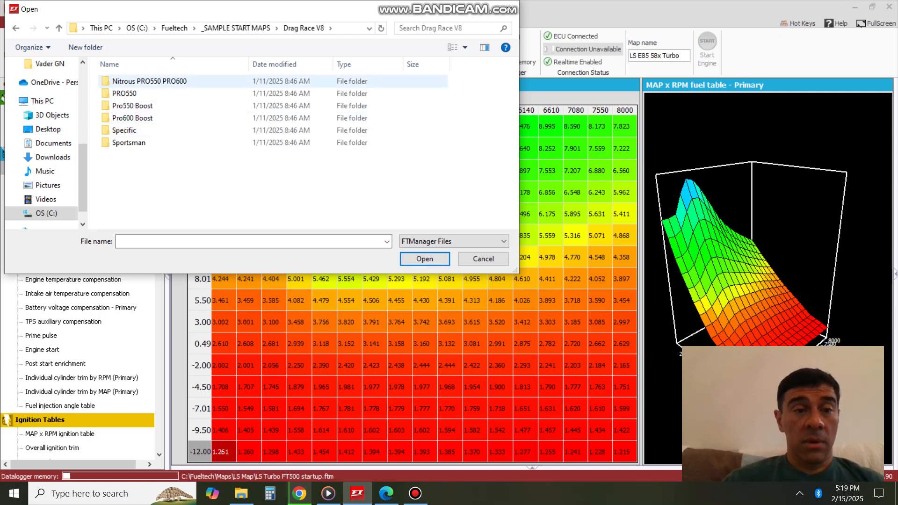
double_click(171, 118)
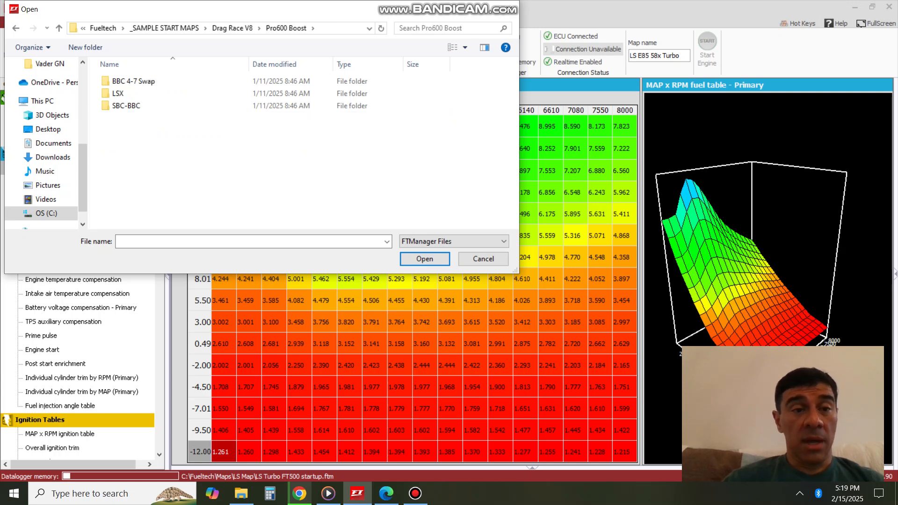
double_click(141, 93)
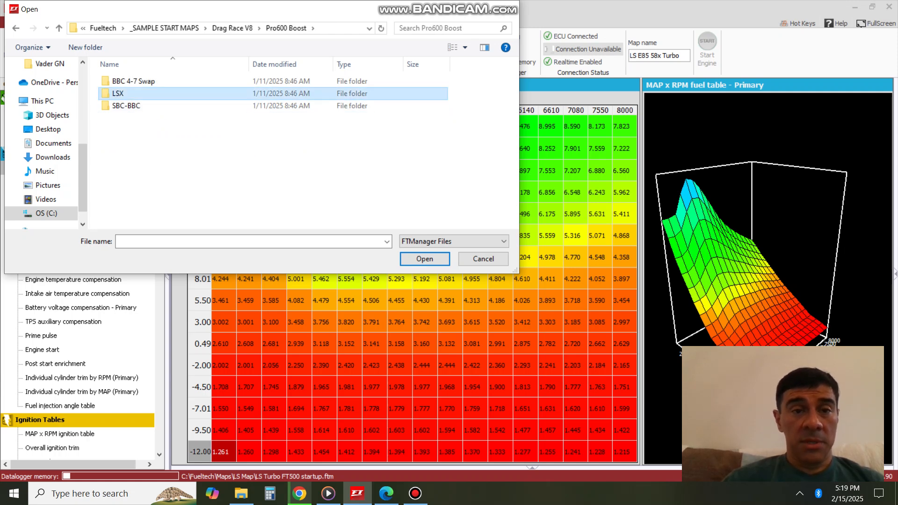
double_click(117, 93)
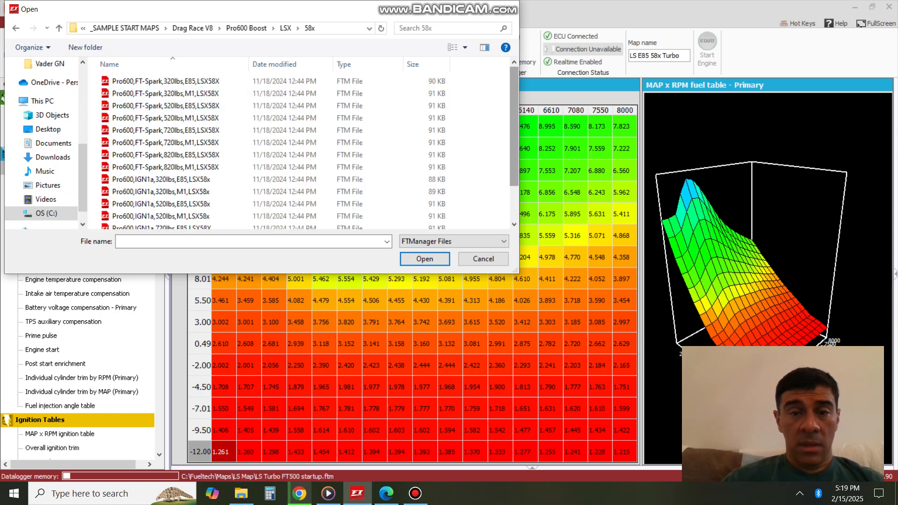
scroll(304, 150, down, 2)
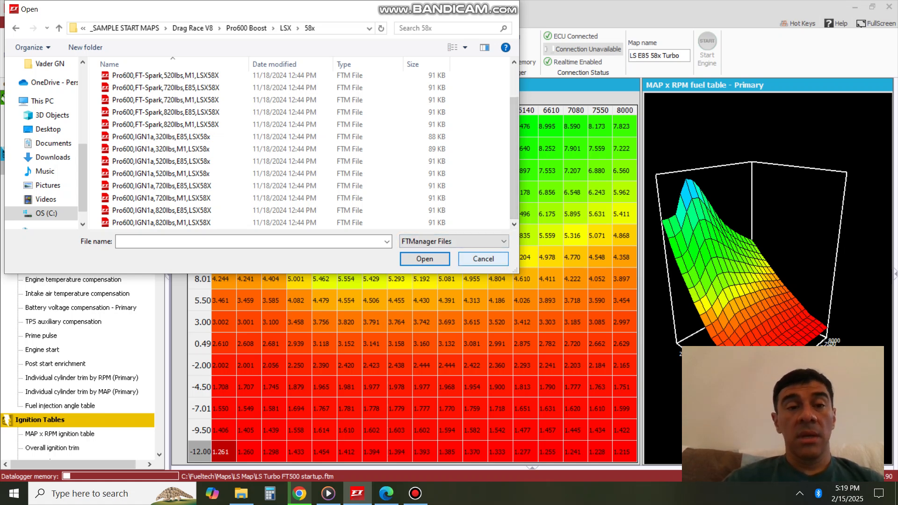
click(483, 259)
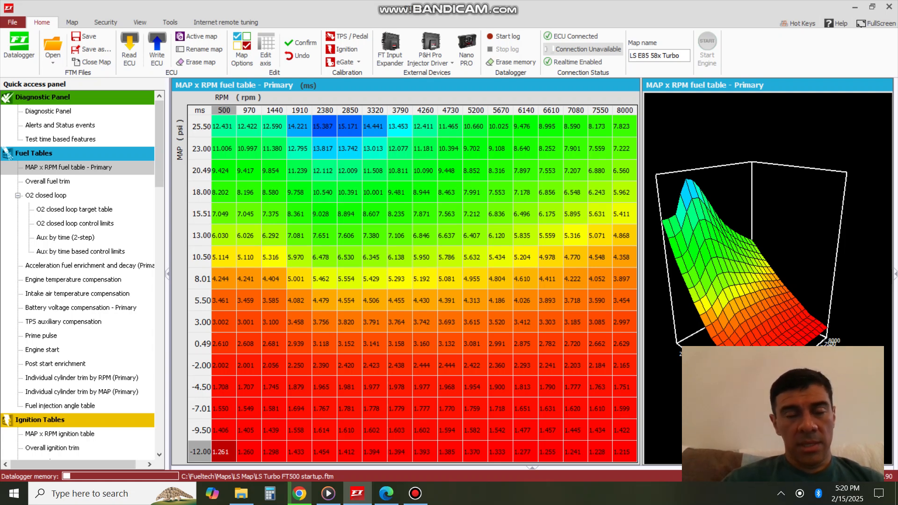
Display the primary MAP x RPM fuel table in VE related values, and return it to milliseconds.
right_click(353, 257)
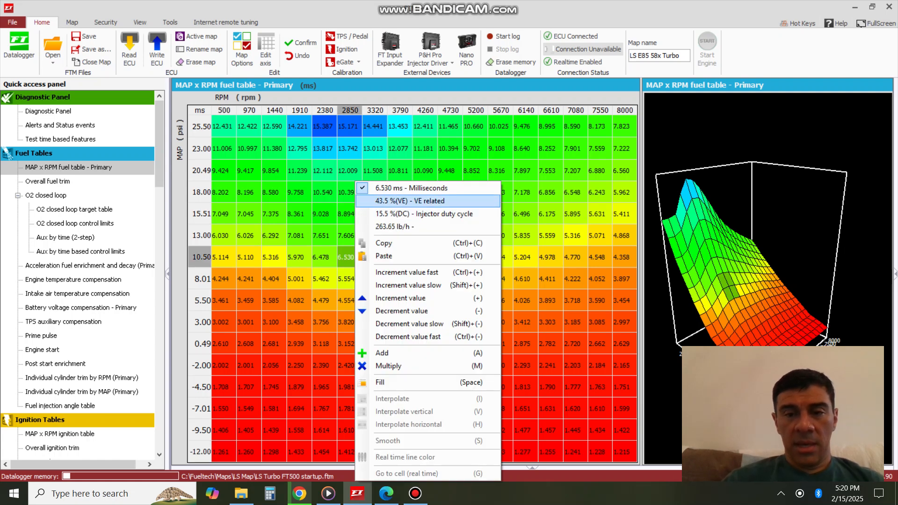
click(410, 201)
right_click(357, 214)
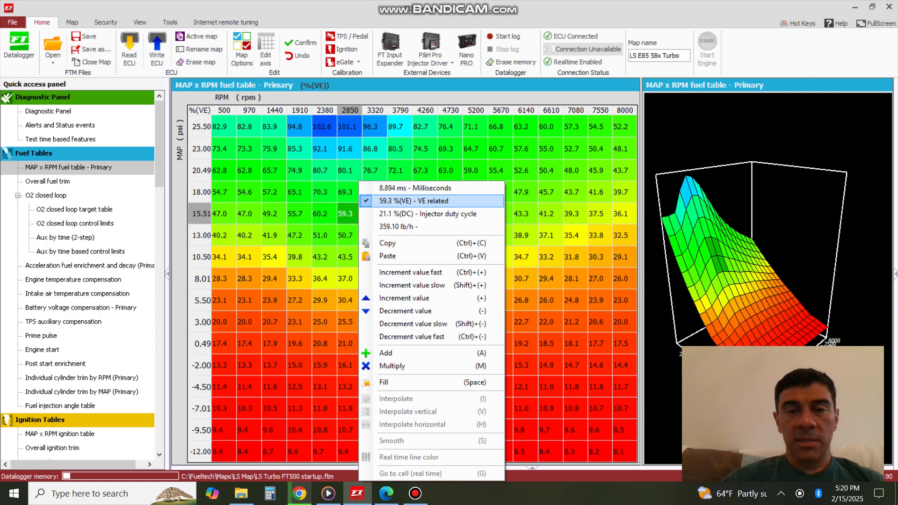
click(421, 188)
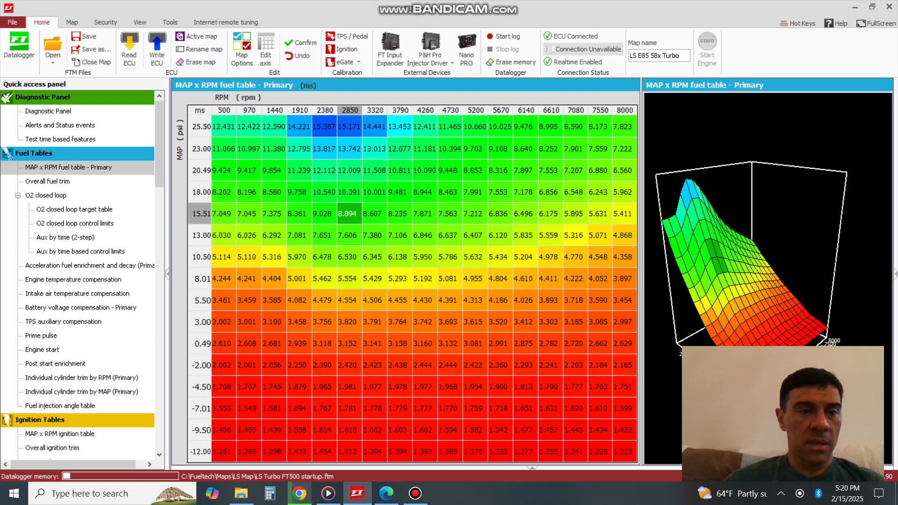
Start a new map for the FT600 ECU model with O2 closed loop enabled.
click(12, 22)
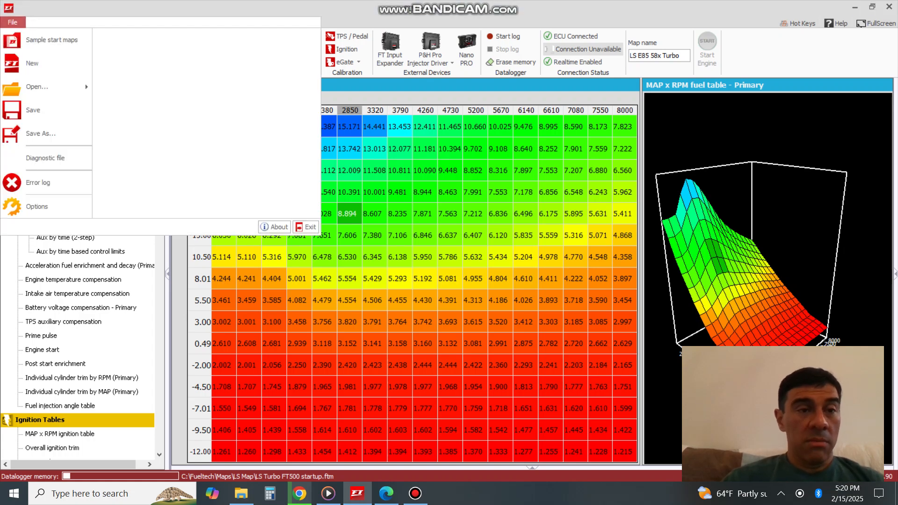
click(32, 63)
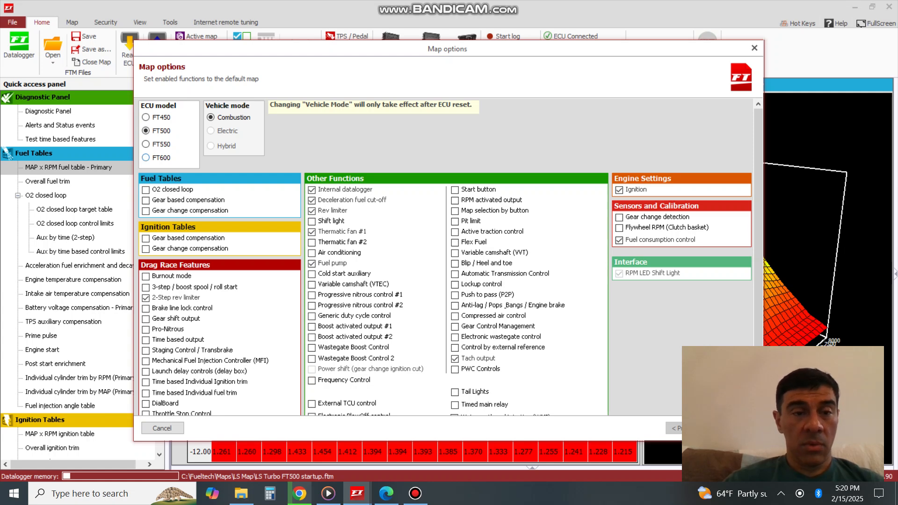
click(146, 158)
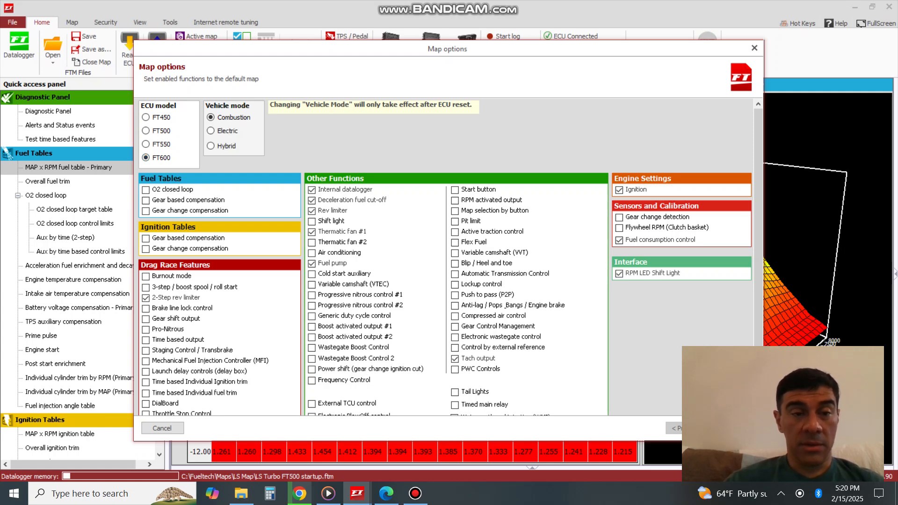
click(169, 189)
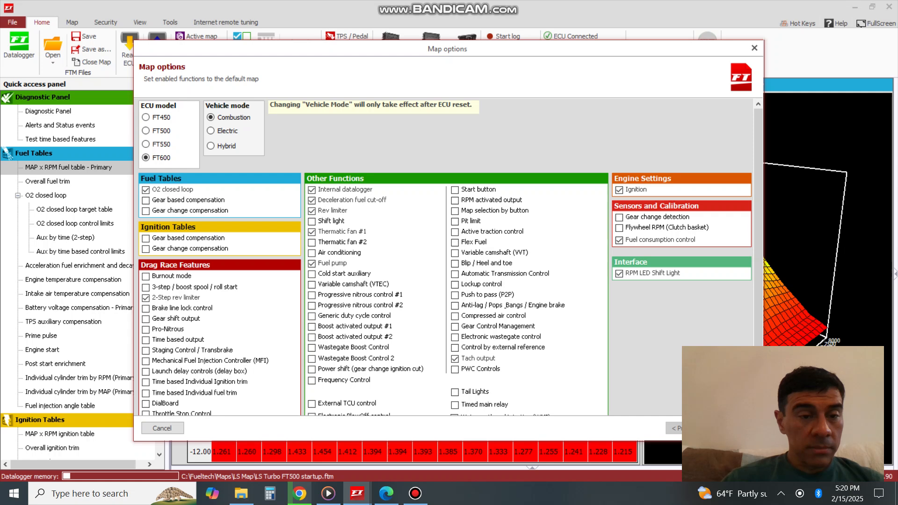
Enable the drag race features 3-step / boost spool / roll start, burnout mode, brake line lock control, gear shift output and staging control / transbrake.
click(146, 287)
click(146, 276)
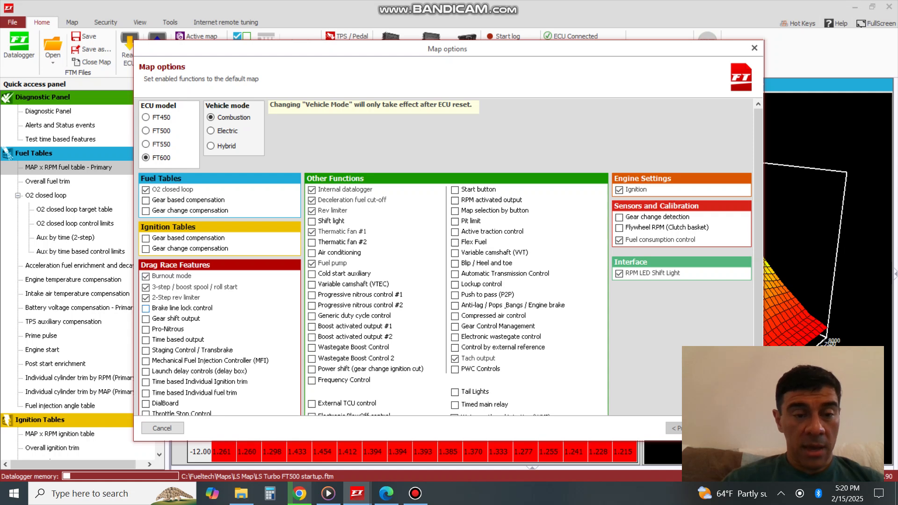
click(146, 308)
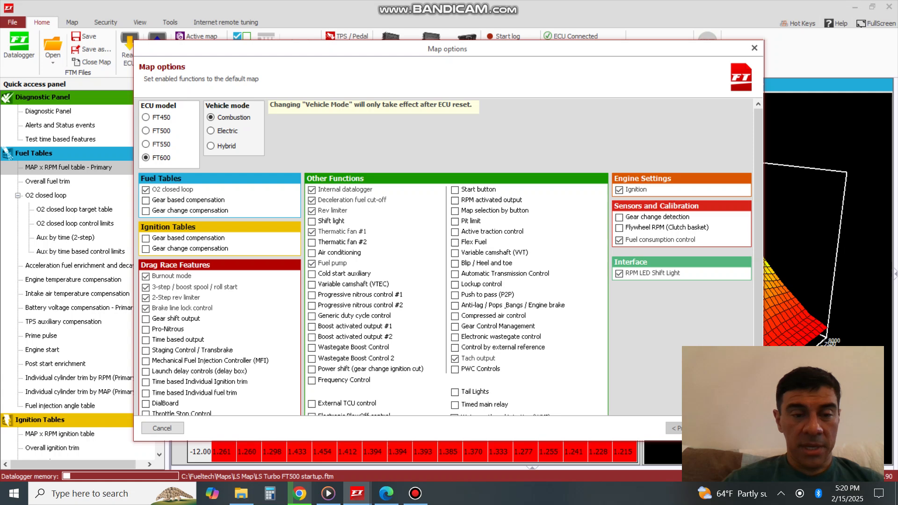
click(146, 319)
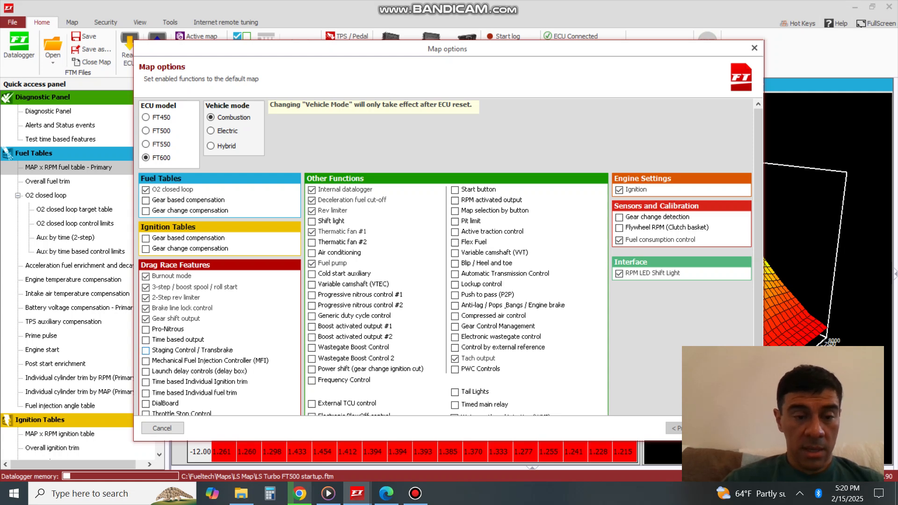
click(145, 350)
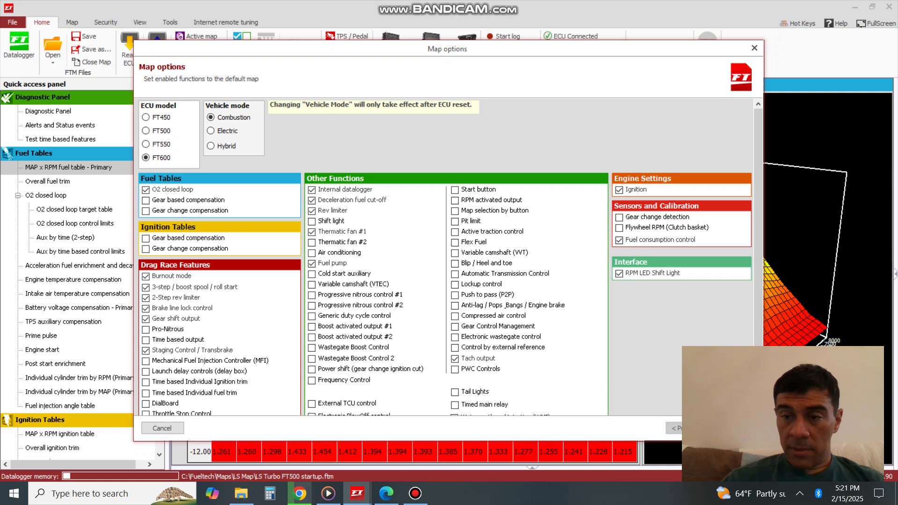
Enable shift light and wastegate boost control, and disable thermatic fan #1 and the fuel pump among the other functions.
scroll(450, 257, down, 1)
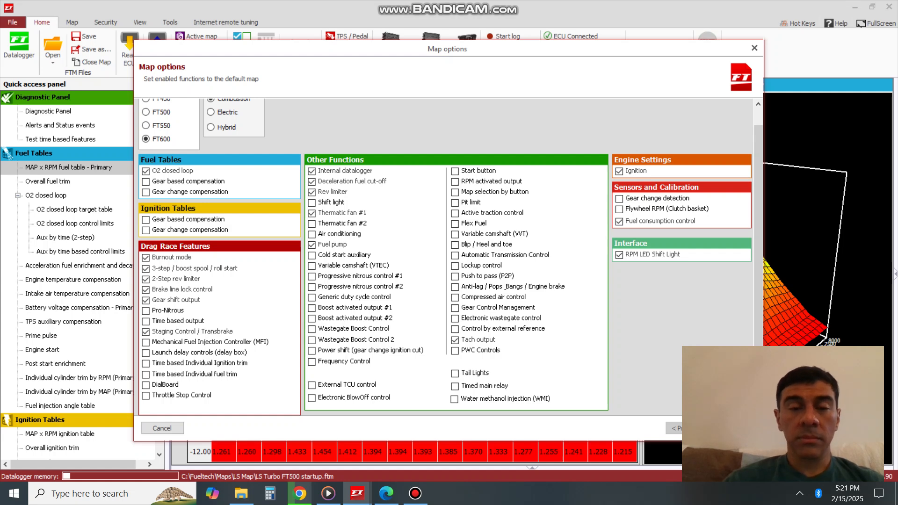
click(312, 202)
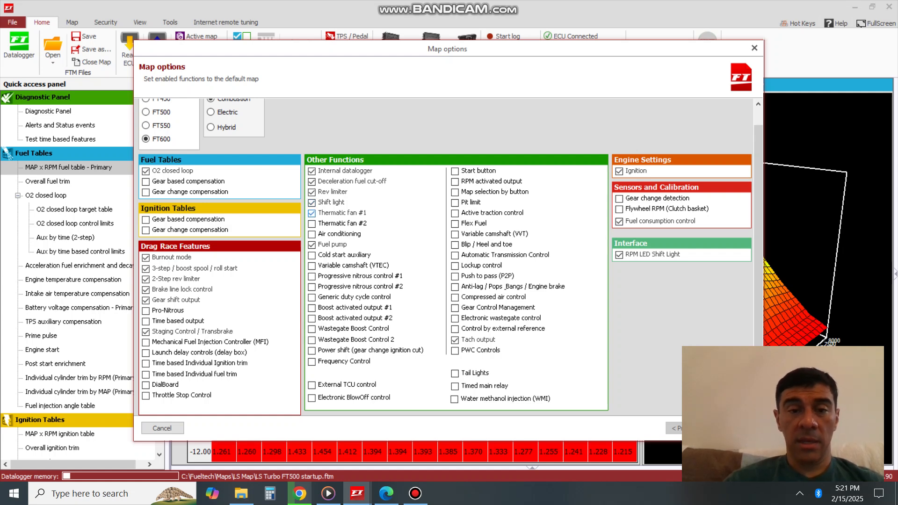
click(312, 214)
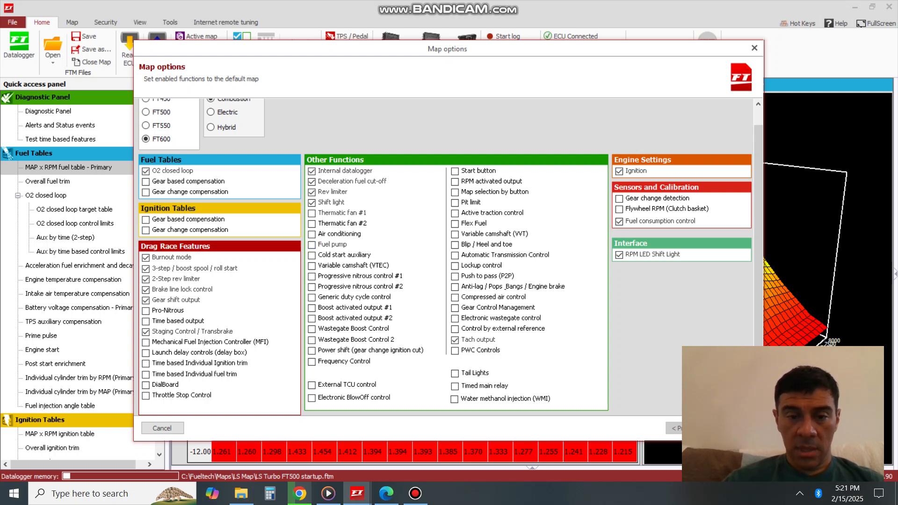
click(311, 329)
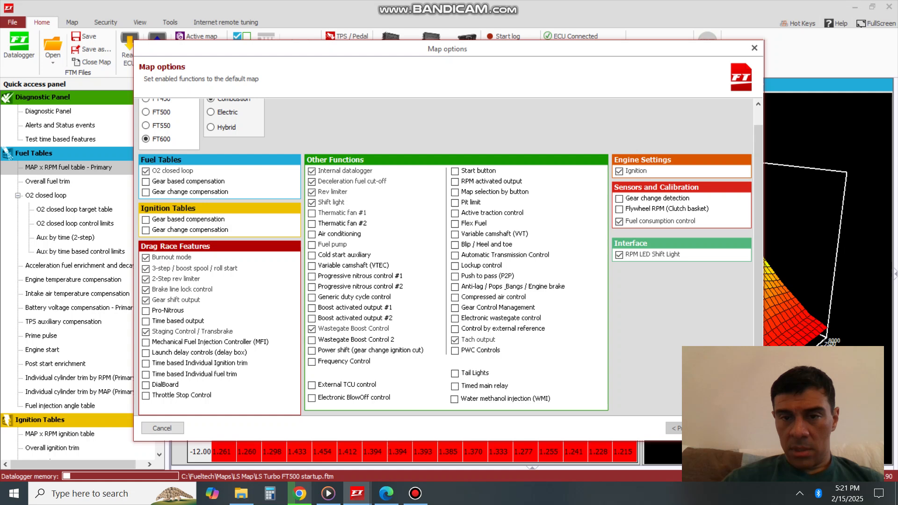
Enable RPM activated output, active traction control and gear control management, and continue to the engine setup.
click(454, 182)
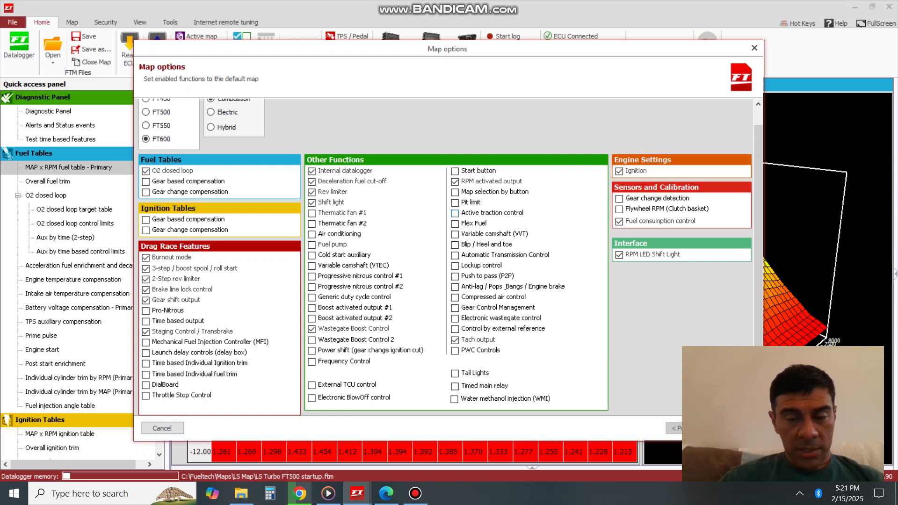
click(455, 212)
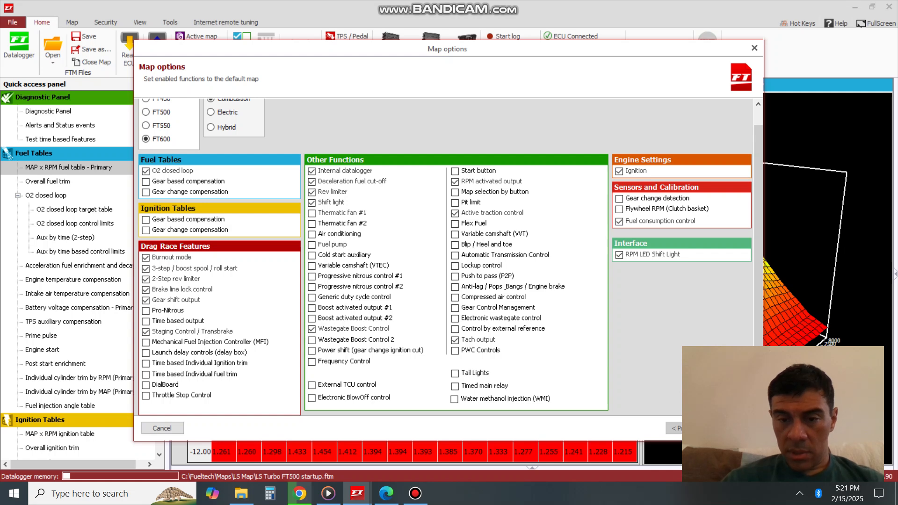
click(455, 308)
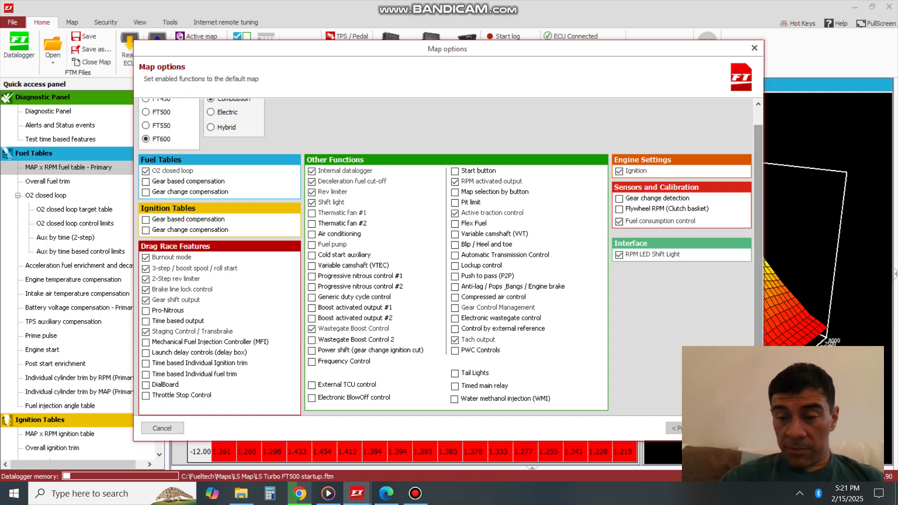
drag(613, 50, 510, 23)
click(630, 403)
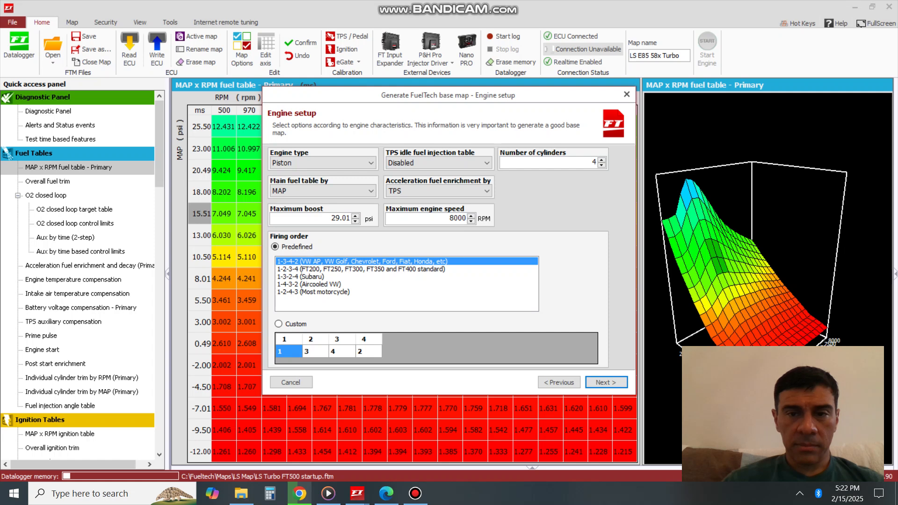
Set the number of cylinders to 8 in the engine setup.
click(602, 160)
click(601, 160)
click(602, 160)
click(602, 160)
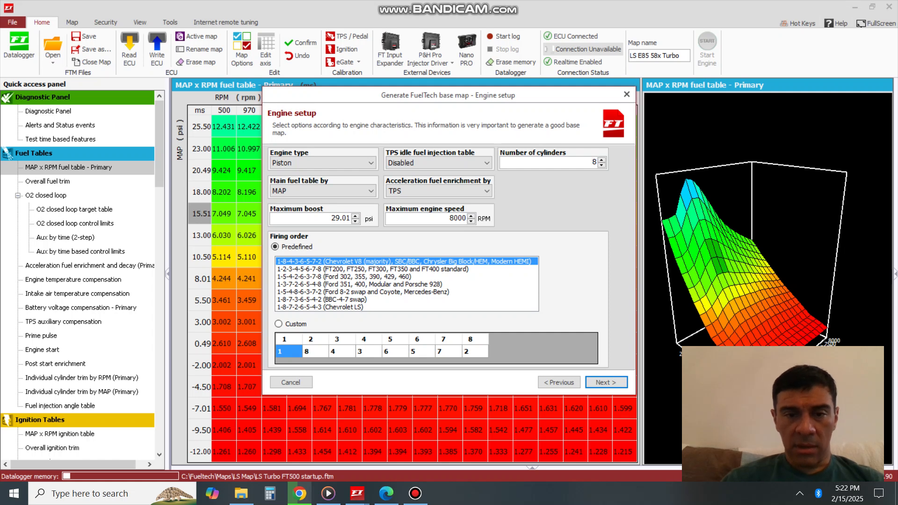
Try the predefined Ford and BBC 4-7 swap firing orders and the custom firing order option.
click(365, 277)
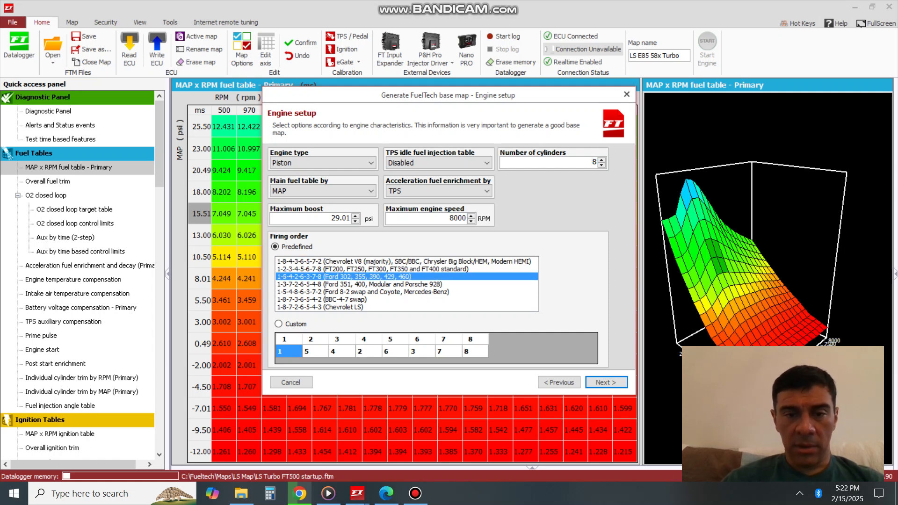
click(365, 292)
click(365, 284)
click(365, 277)
click(365, 284)
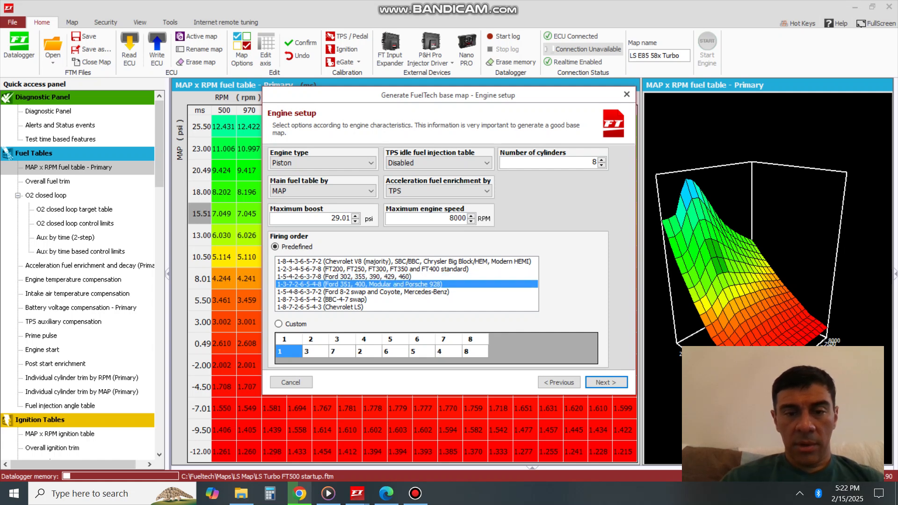
click(365, 292)
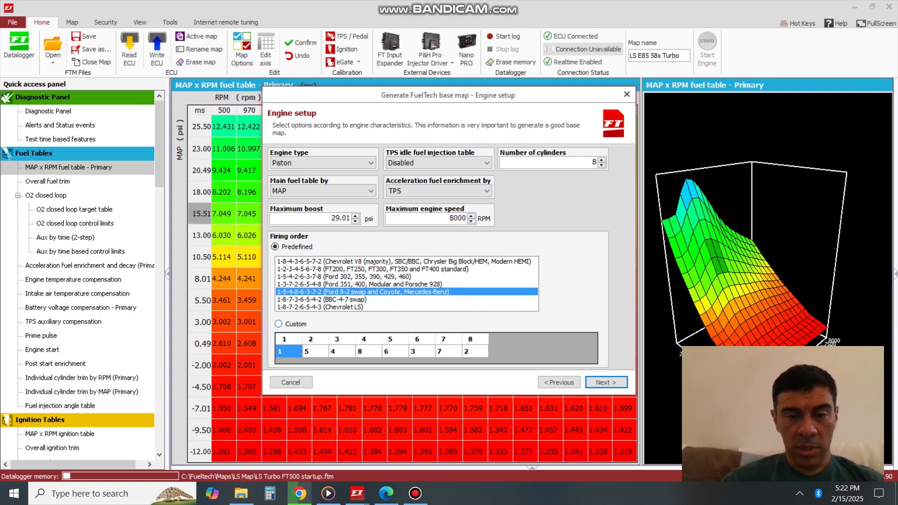
click(278, 324)
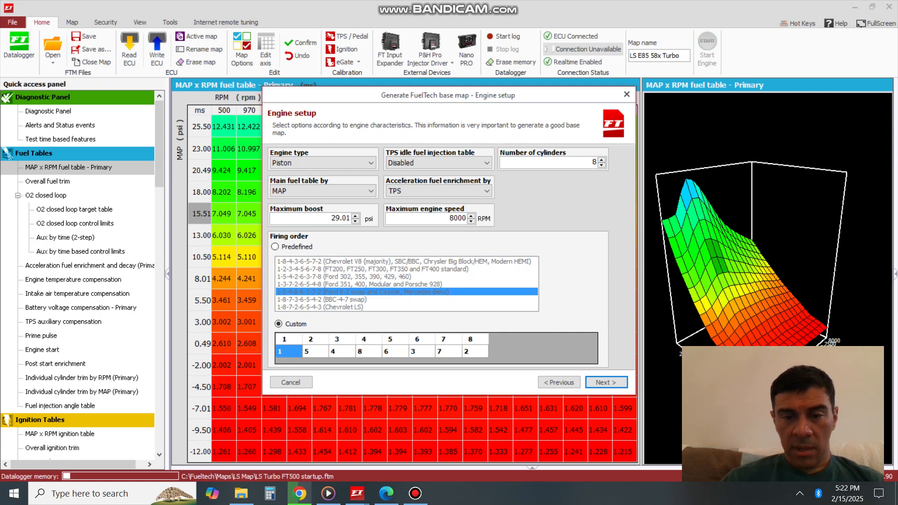
click(275, 247)
click(322, 299)
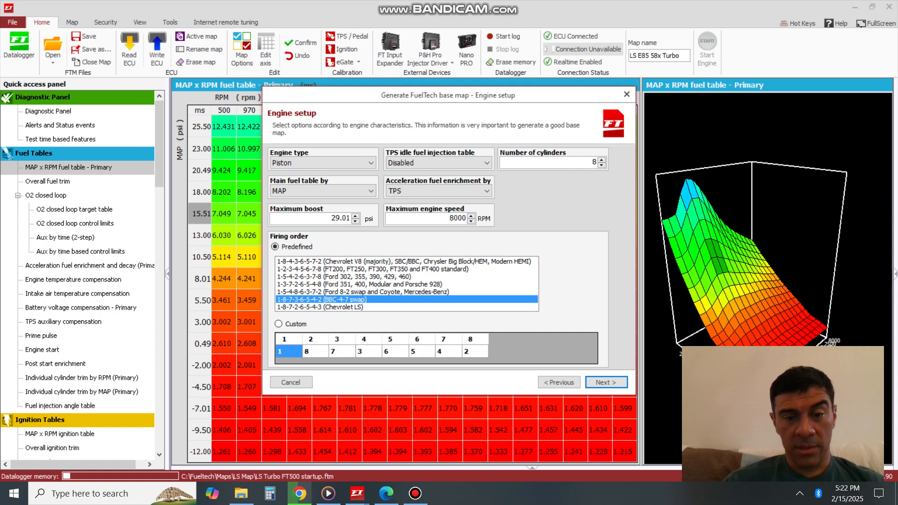
Choose the predefined firing order 1-8-7-2-6-5-4-3 (Chevrolet LS) and continue to the RPM signal settings.
click(321, 307)
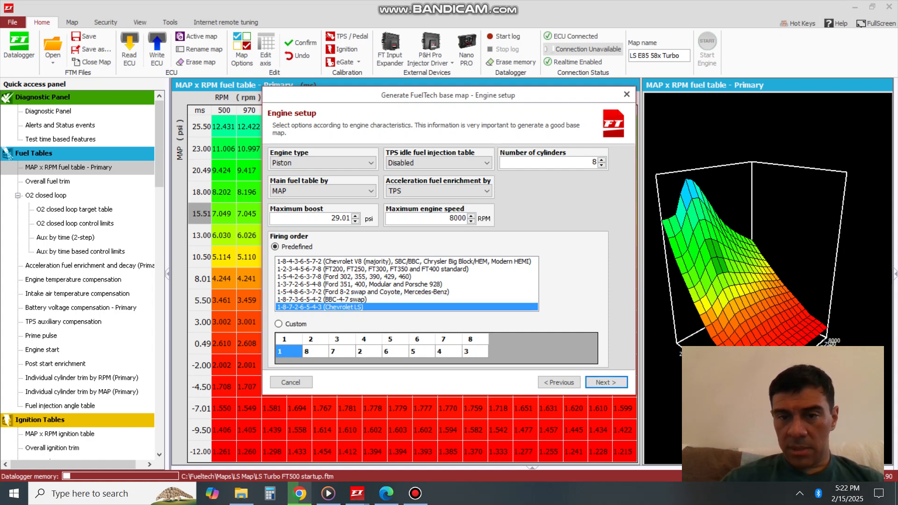
key(Return)
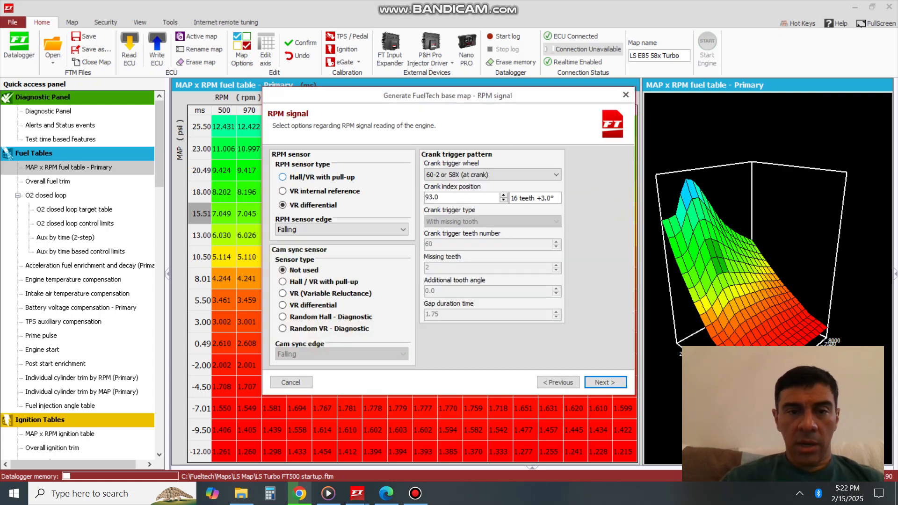
Set both the RPM sensor type and the cam sync sensor type to Hall/VR with pull-up.
click(283, 177)
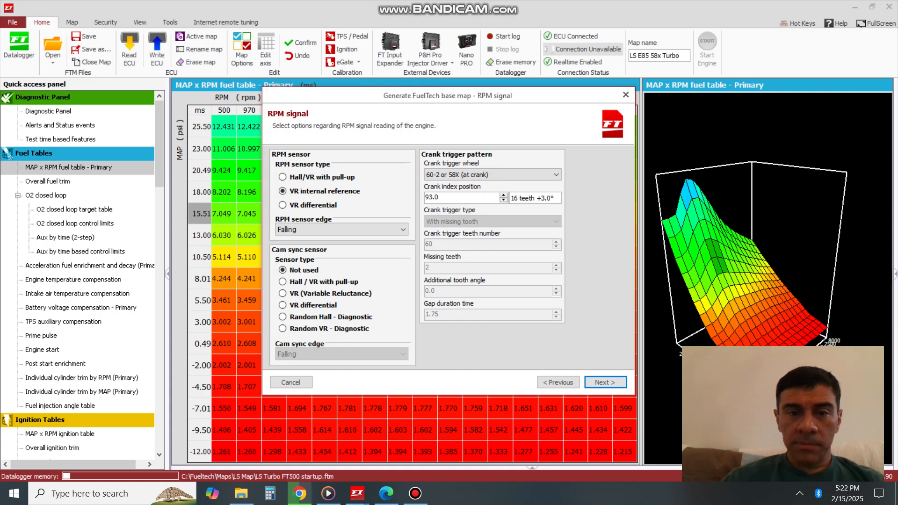
click(282, 204)
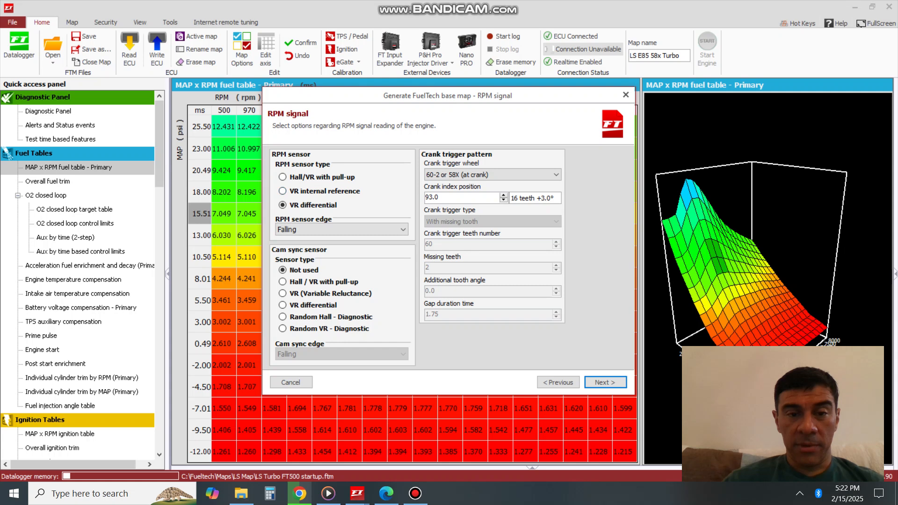
click(282, 177)
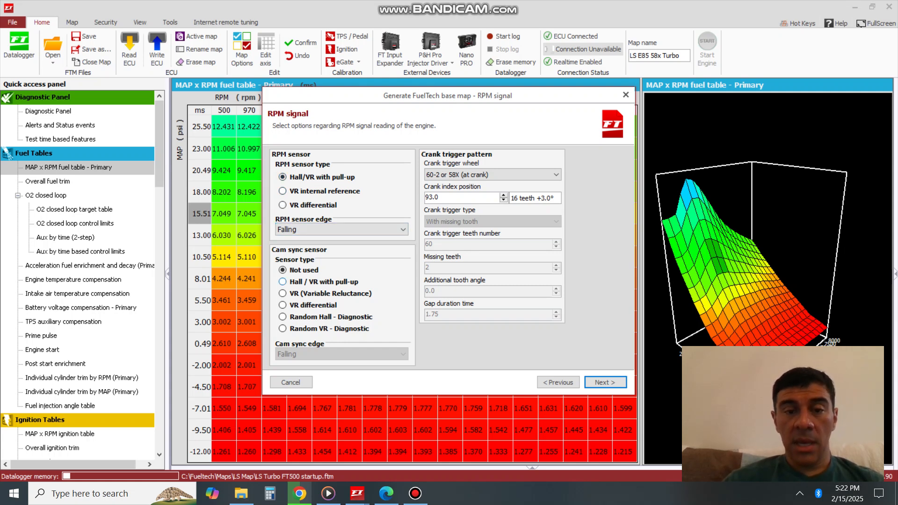
click(282, 282)
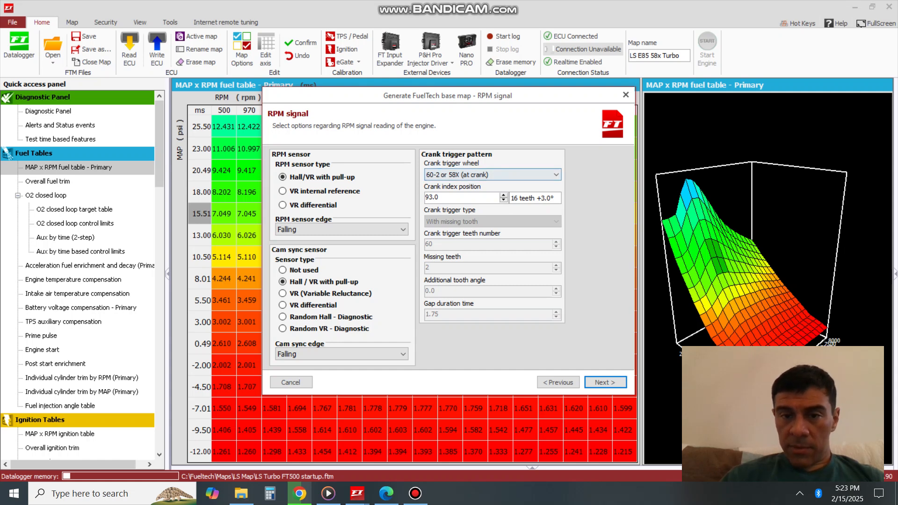
Keep the 60-2 or 58X (at crank) trigger wheel, set the crank index position to 78 and continue to the ignition settings.
click(492, 175)
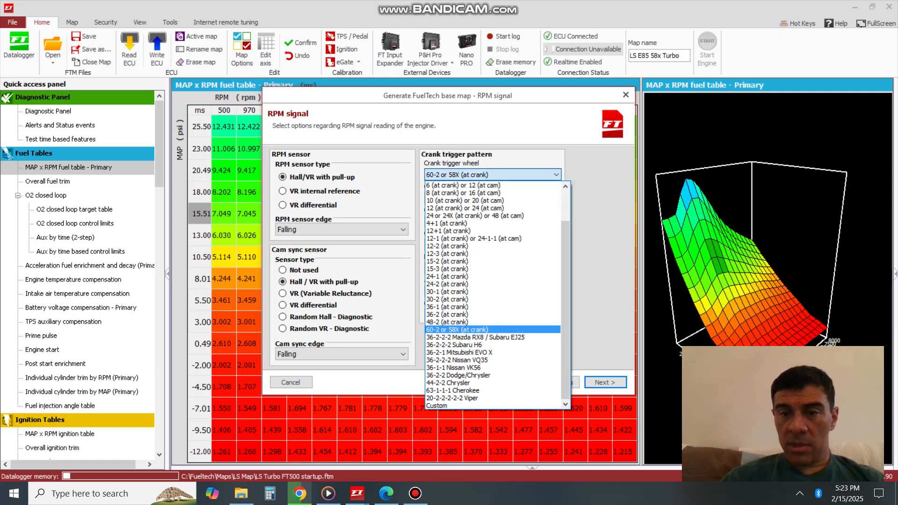
drag(565, 269, 566, 236)
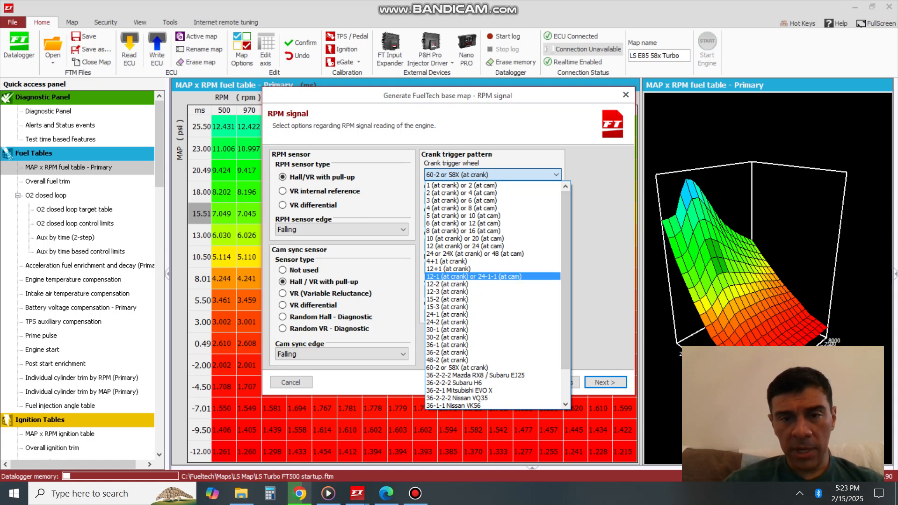
click(599, 270)
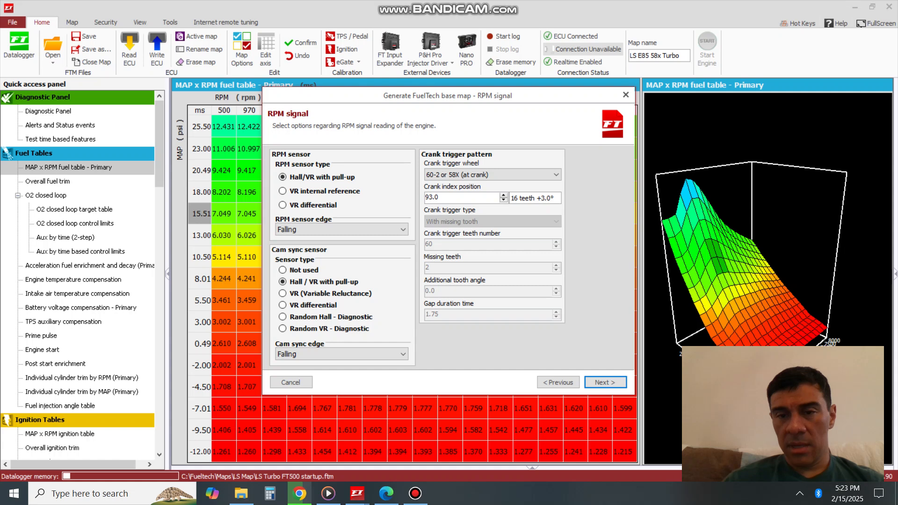
double_click(435, 197)
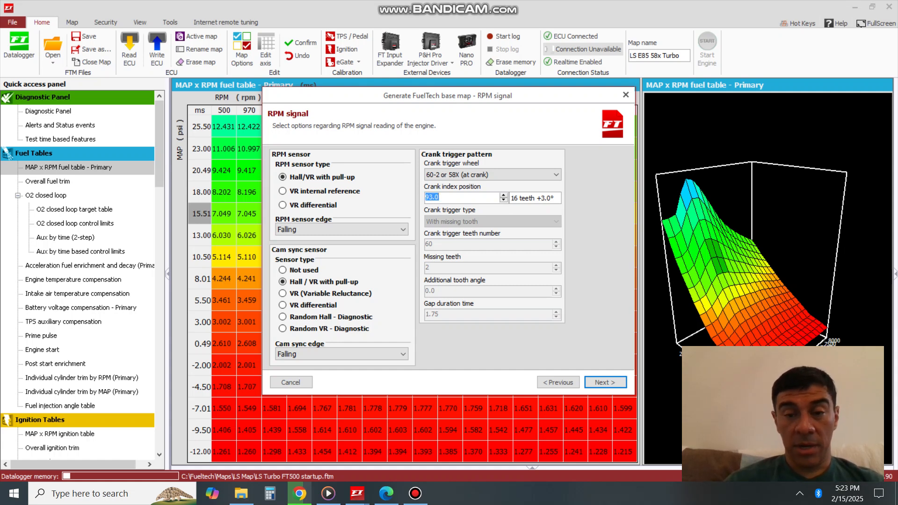
text(78)
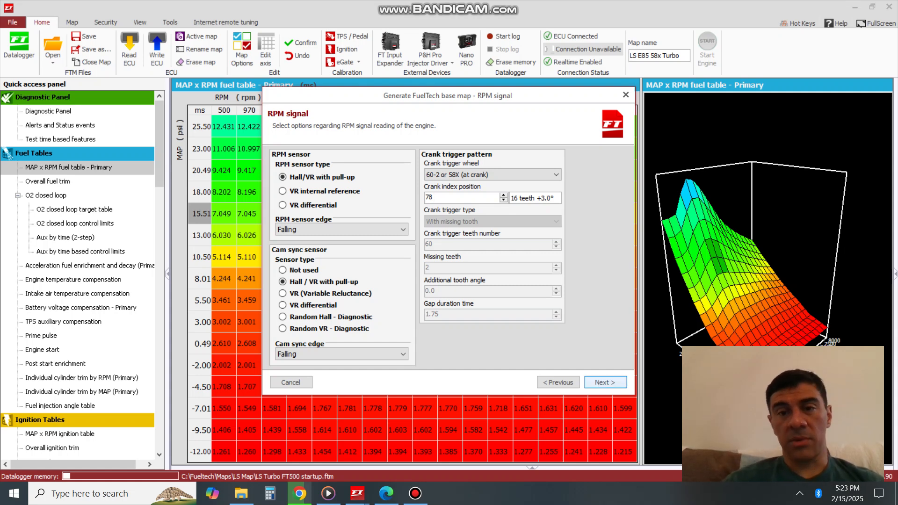
key(Return)
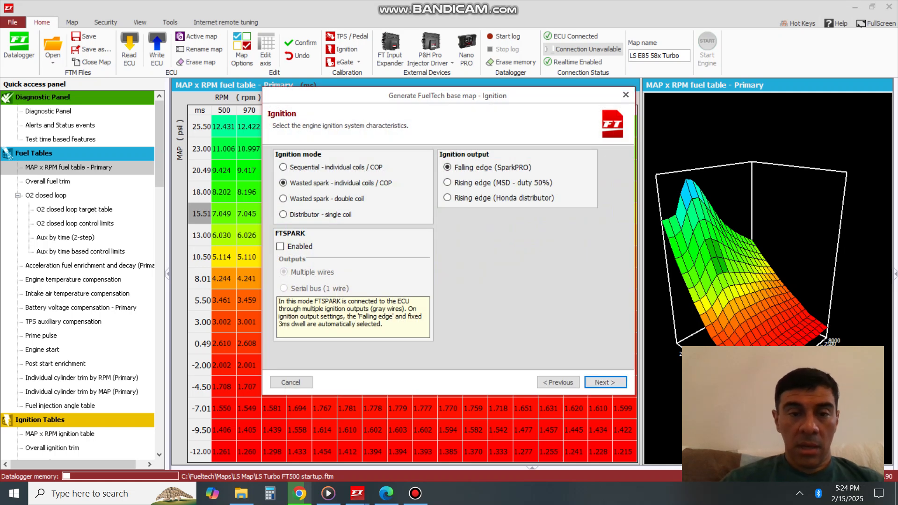
Choose sequential ignition with individual coils / COP, and set the primary injectors to sequential mode.
click(283, 167)
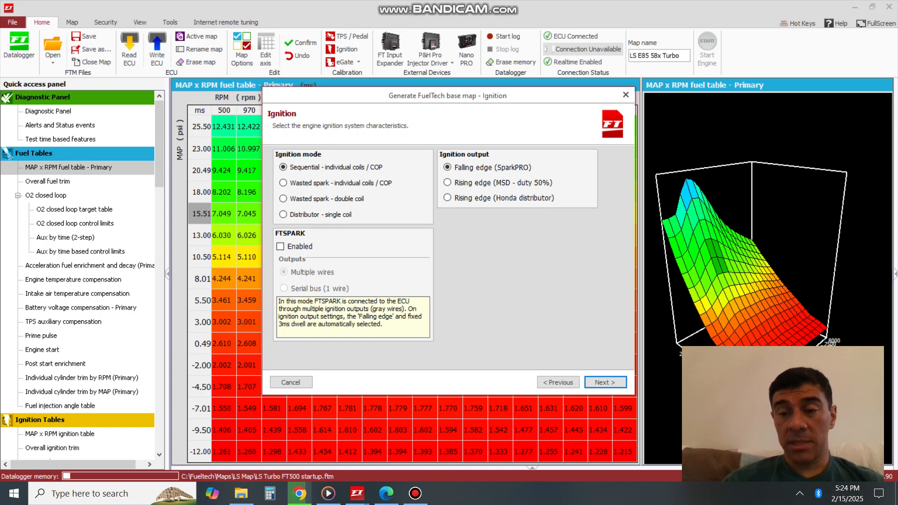
click(605, 382)
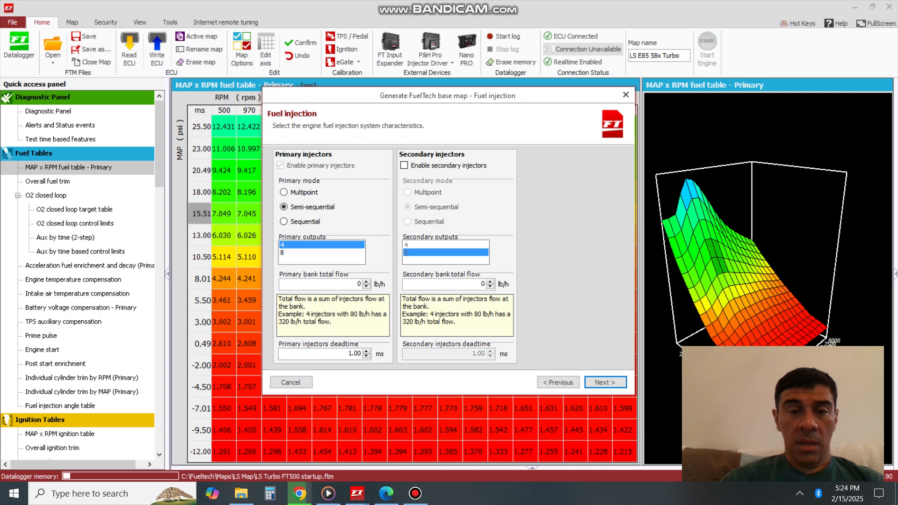
click(283, 221)
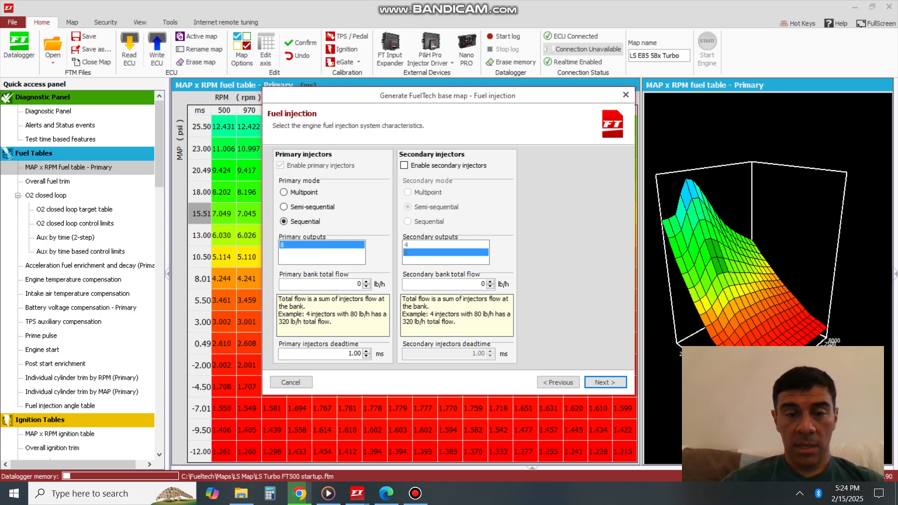
Switch to Calculator and multiply 120 by 8 to work out the total primary injector flow.
double_click(358, 284)
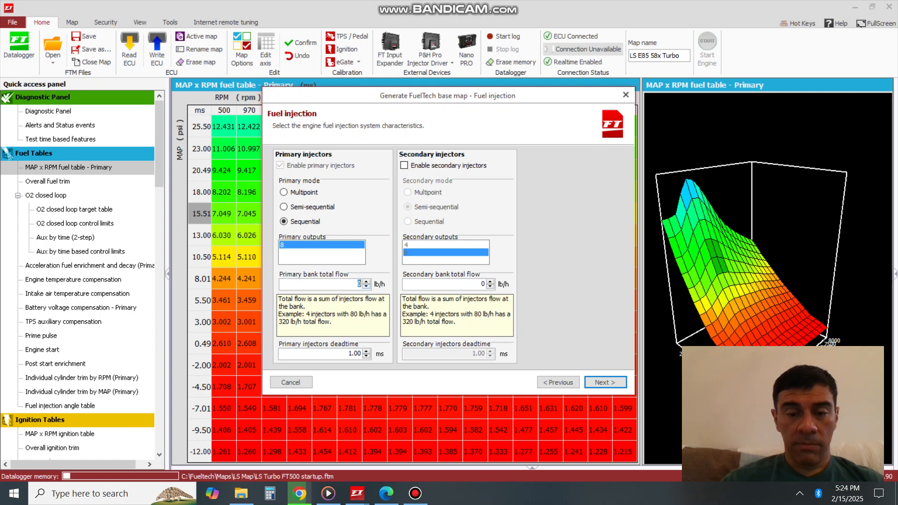
click(270, 493)
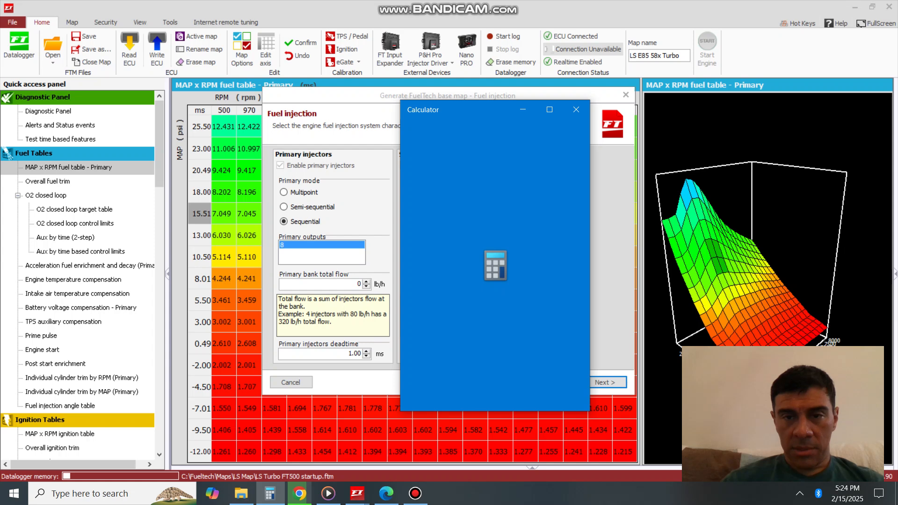
drag(480, 110, 84, 93)
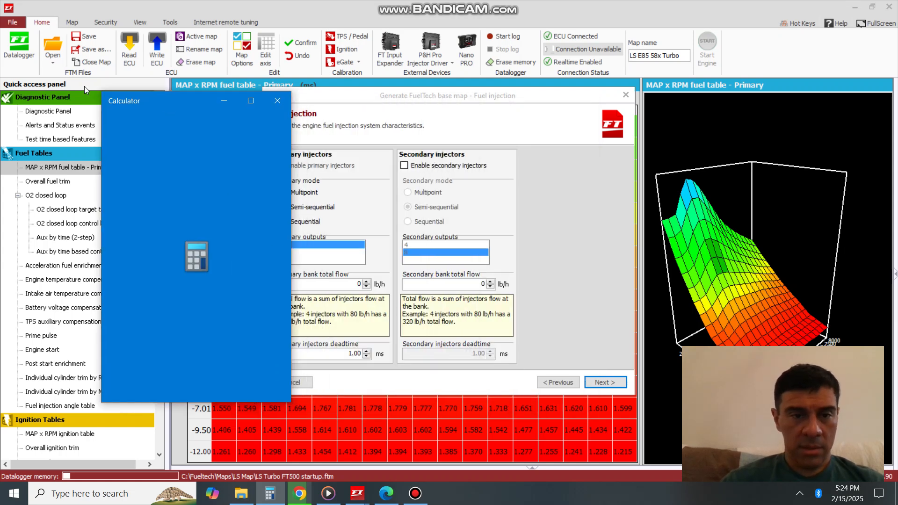
drag(66, 70, 233, 88)
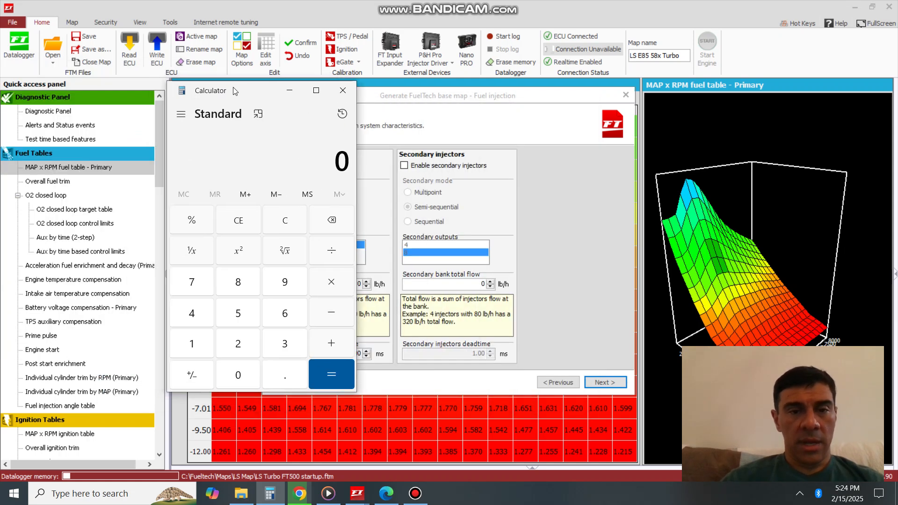
text(1200*8)
key(Return)
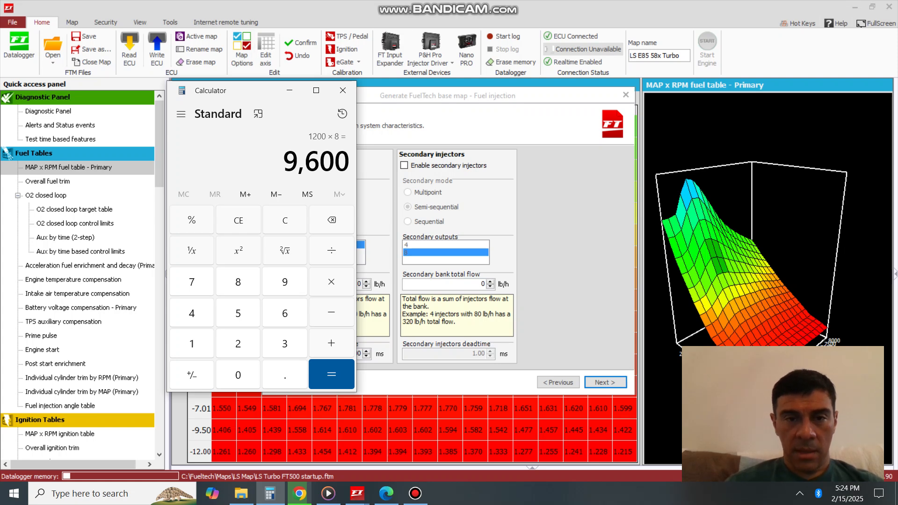
drag(245, 97, 169, 108)
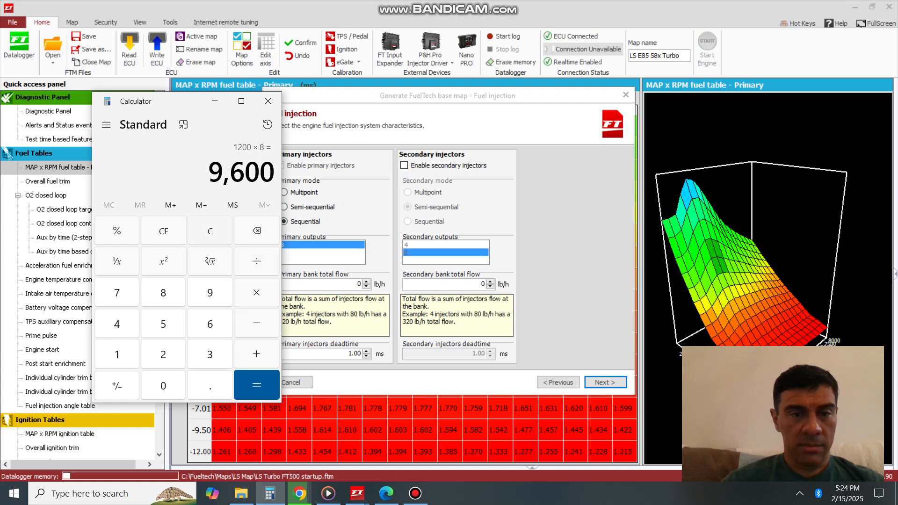
key(Escape)
text(120)
text(*8)
key(Return)
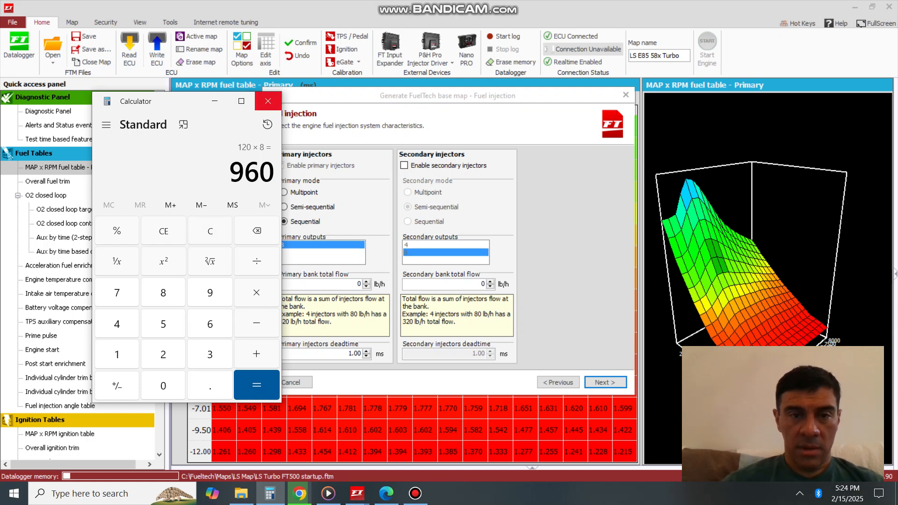
click(268, 101)
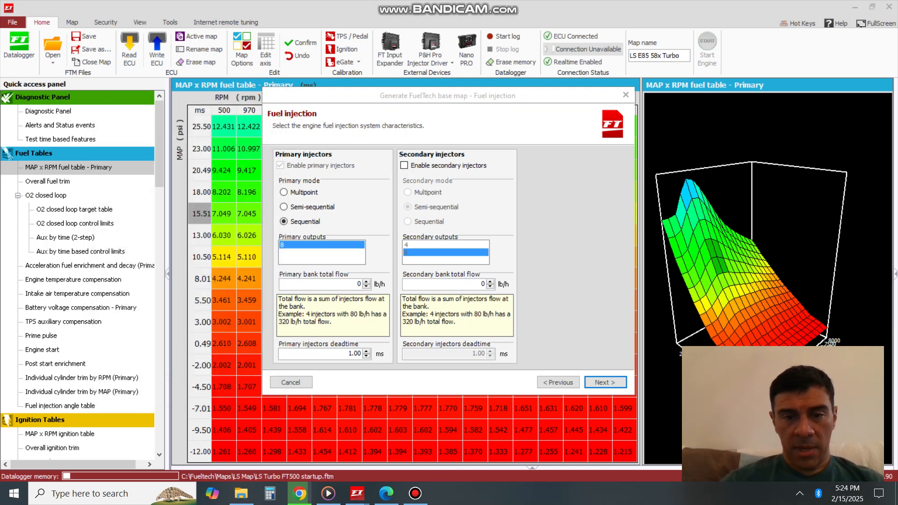
Set the primary bank total flow to 960 lb/h and the primary injectors deadtime to .8 ms, and continue to the throttle settings.
double_click(359, 284)
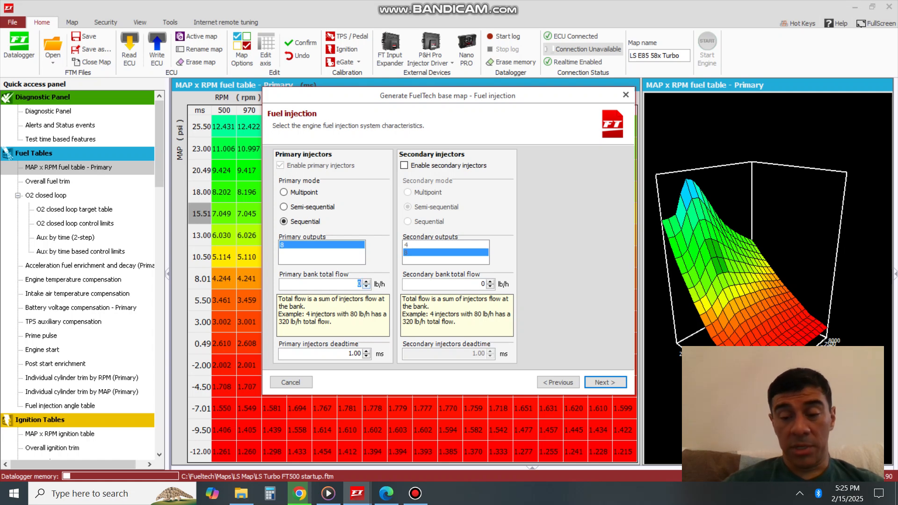
text(960)
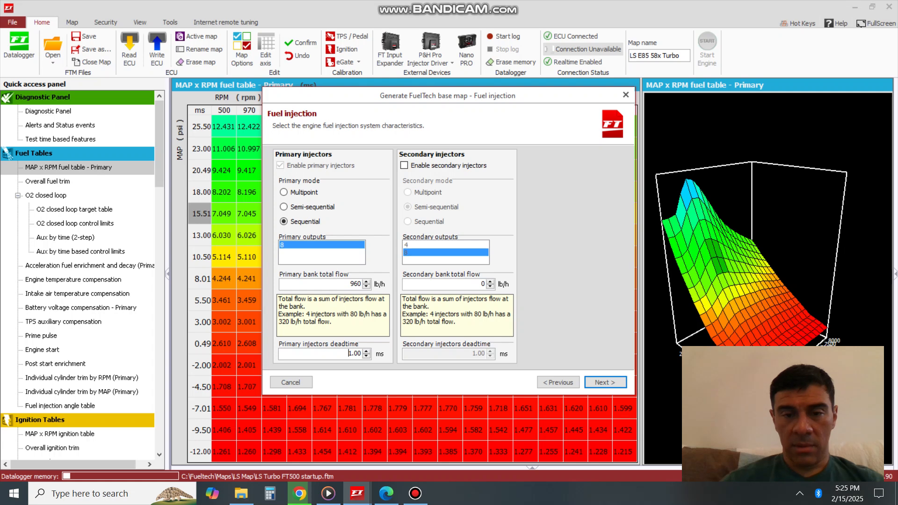
double_click(349, 353)
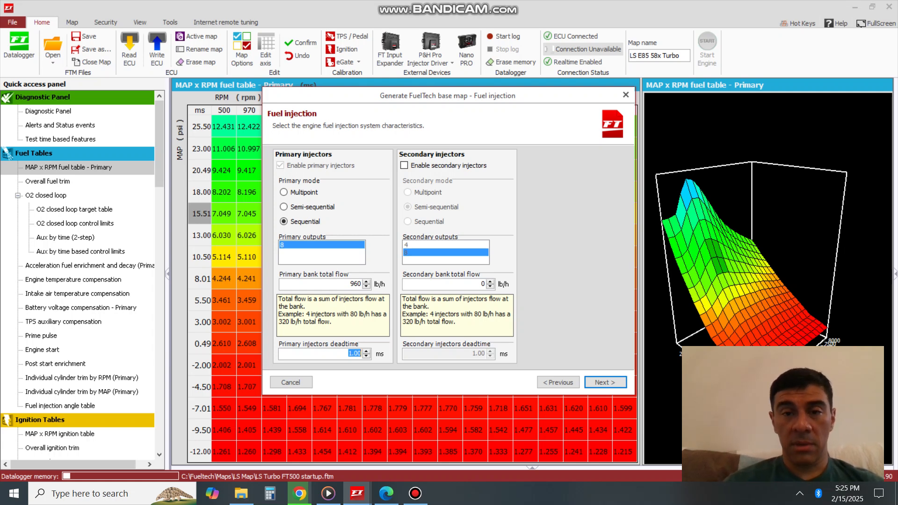
text(08)
key(BackSpace)
key(BackSpace)
text(.8)
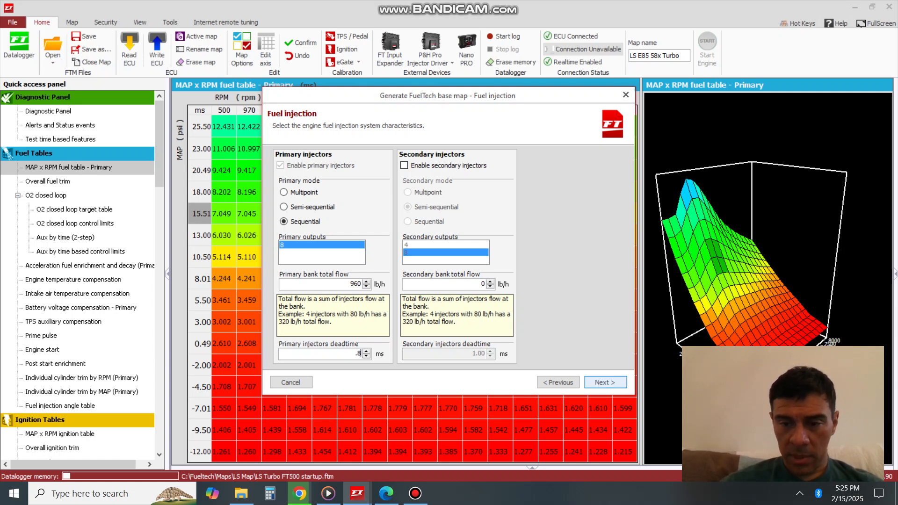
key(Return)
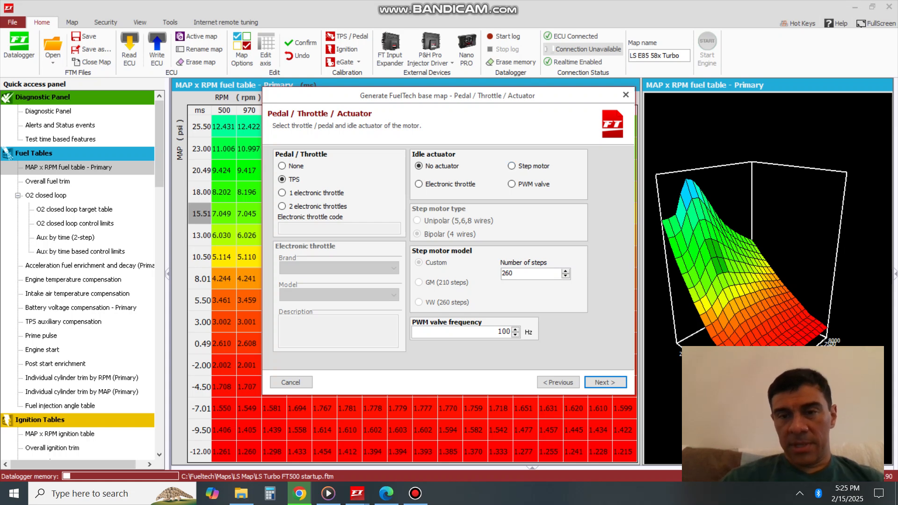
Accept the throttle and idle settings, choose Ethanol (E100) fuel and a high camshaft profile, and generate the base map over the open map.
click(605, 382)
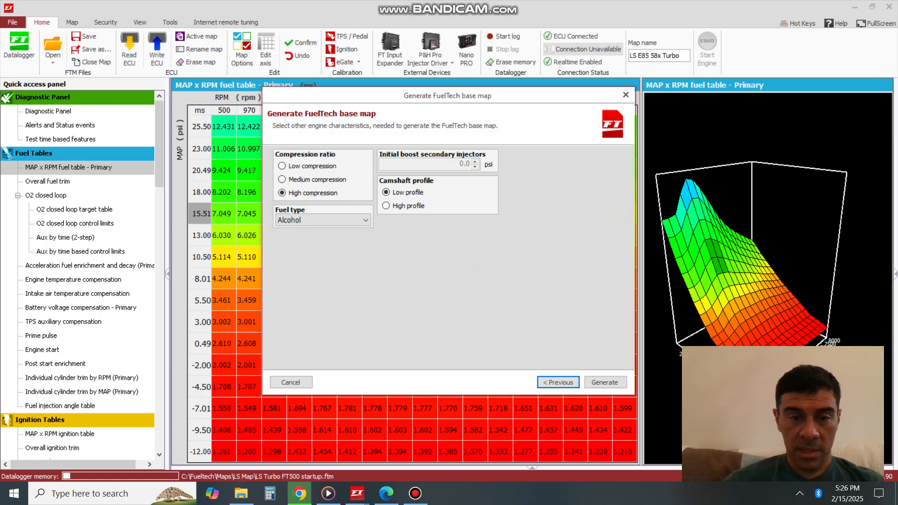
click(324, 220)
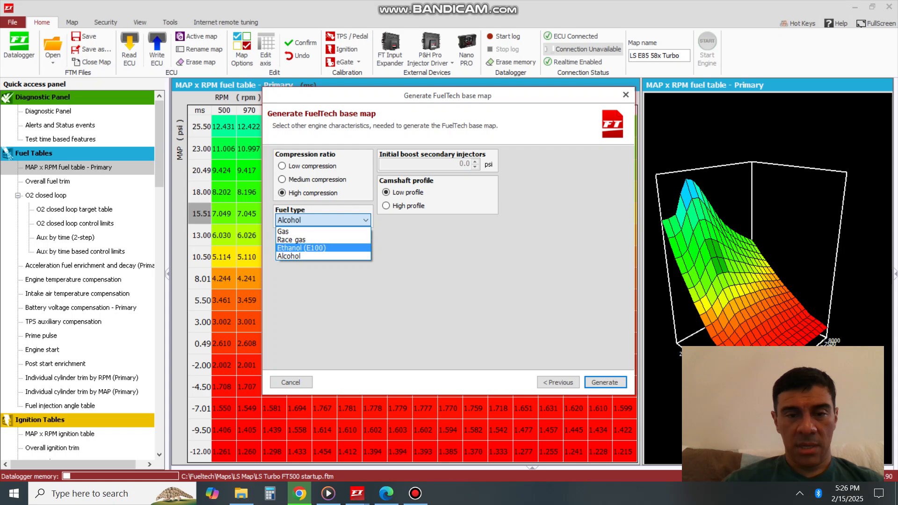
key(Return)
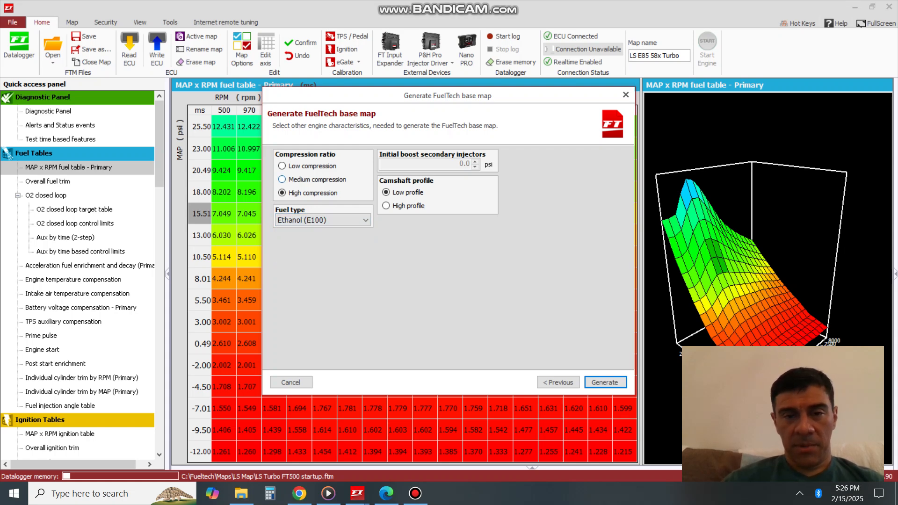
click(387, 205)
click(605, 383)
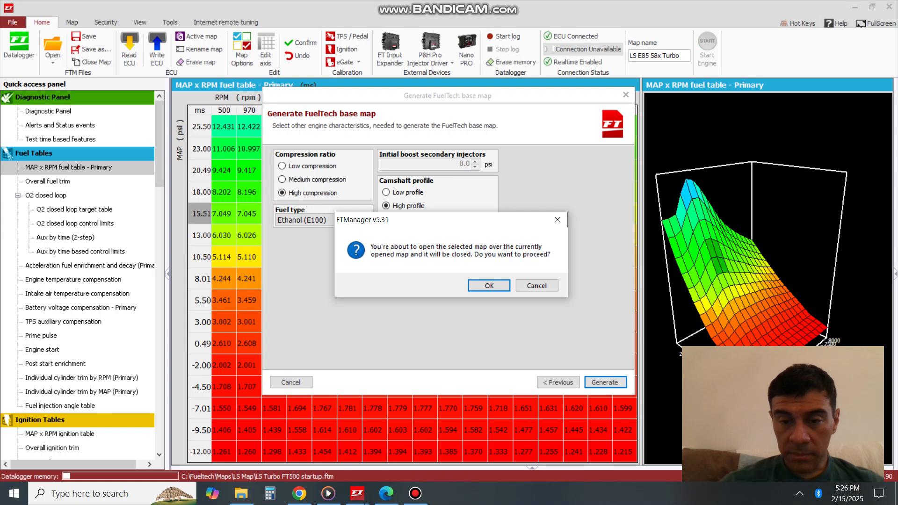
click(488, 285)
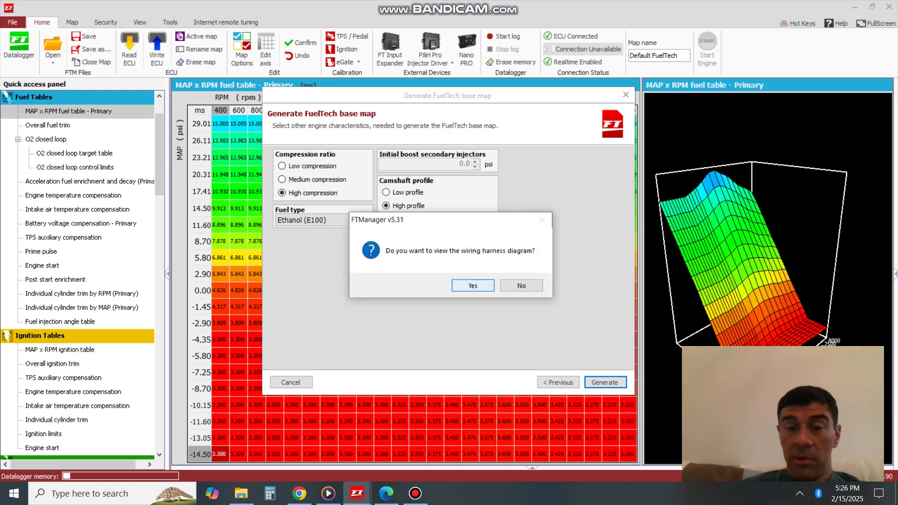
View the wiring harness diagram for the generated map and check its print preview.
key(Return)
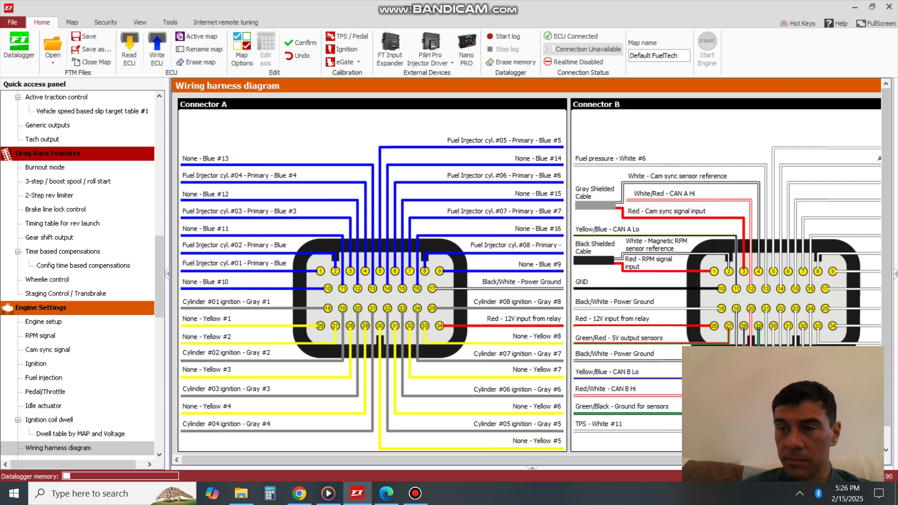
scroll(531, 267, down, 1)
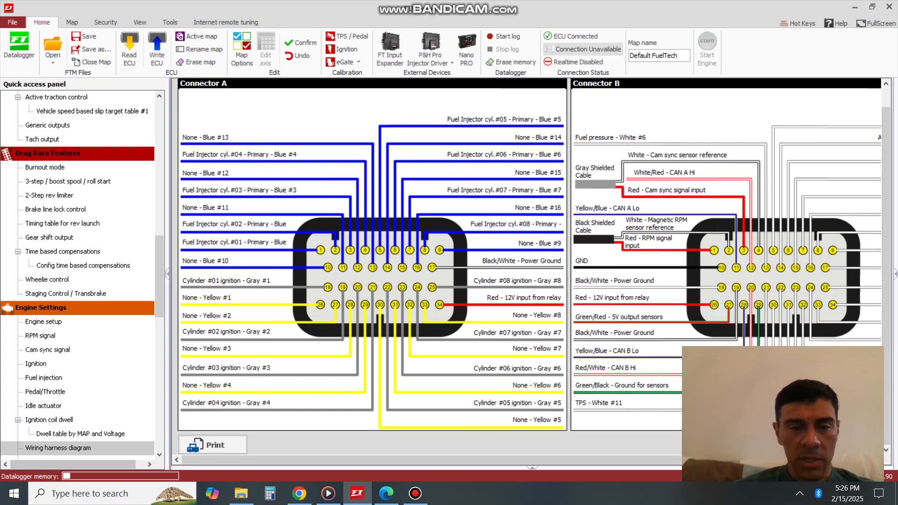
click(213, 445)
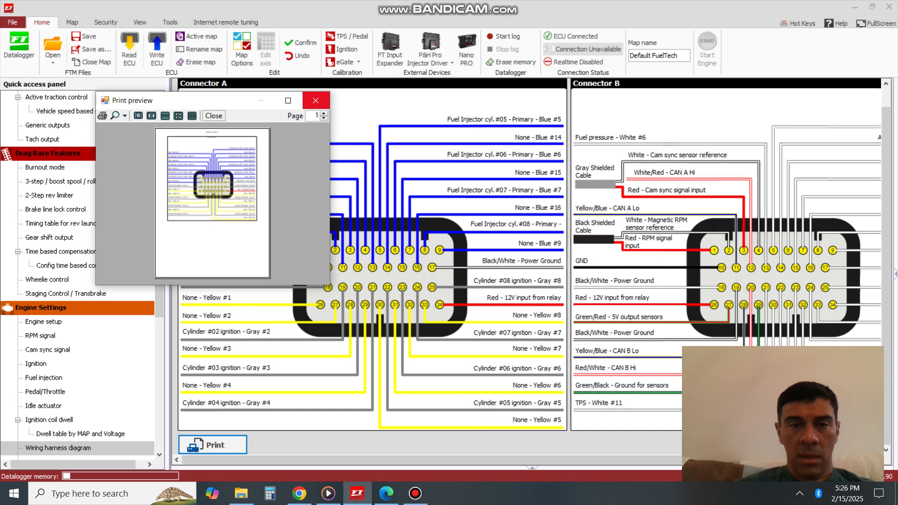
click(315, 100)
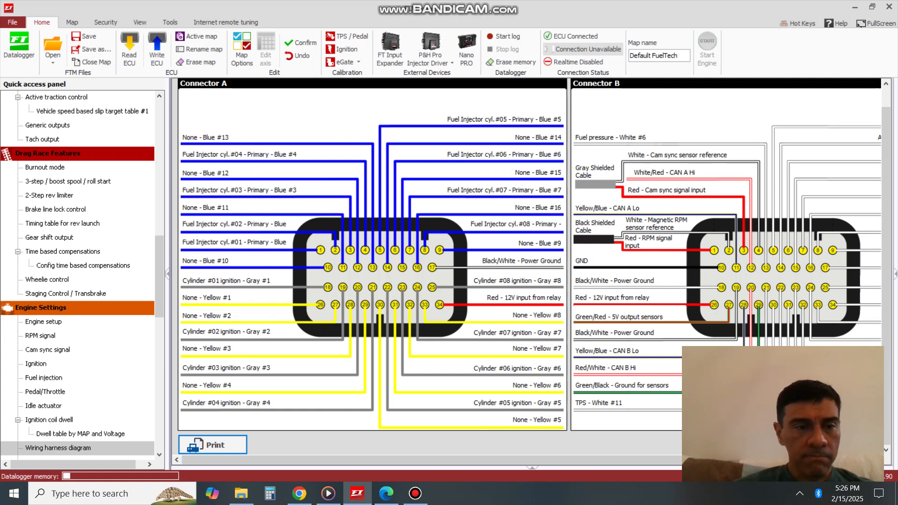
drag(159, 276, 159, 141)
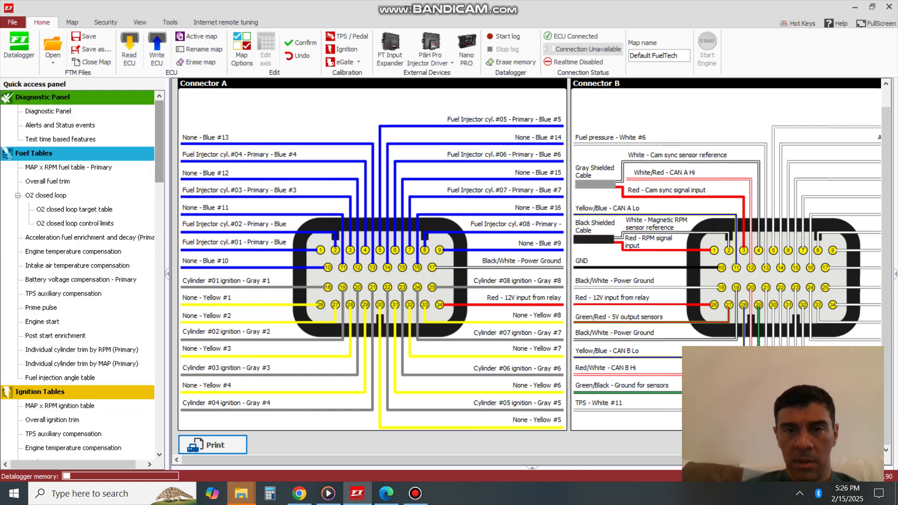